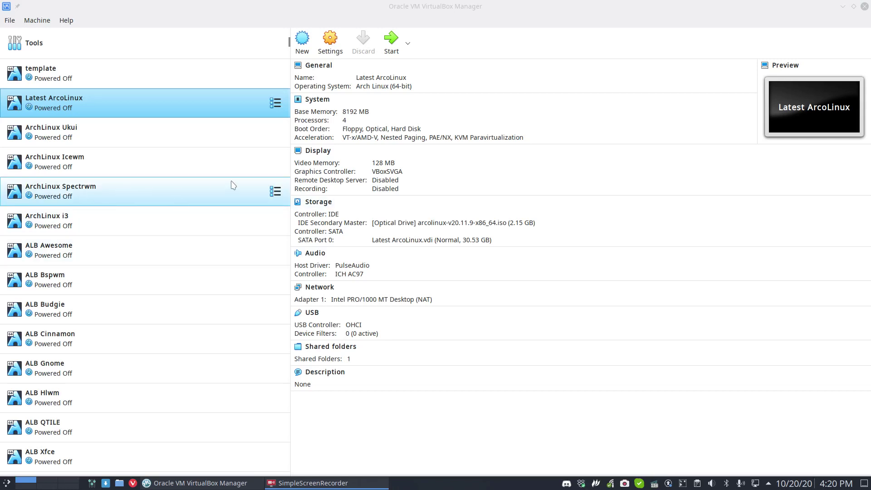
# Start the Latest ArcoLinux virtual machine and maximize its window
pyautogui.press('F12')
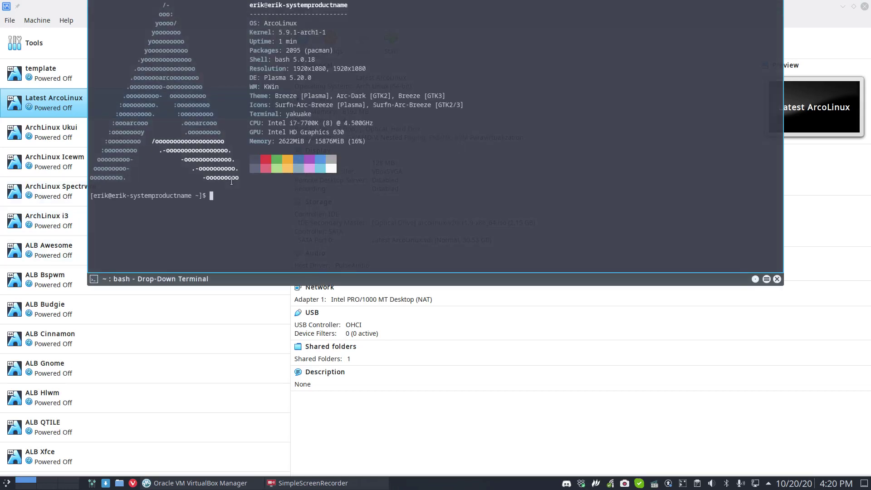
pyautogui.press('F12')
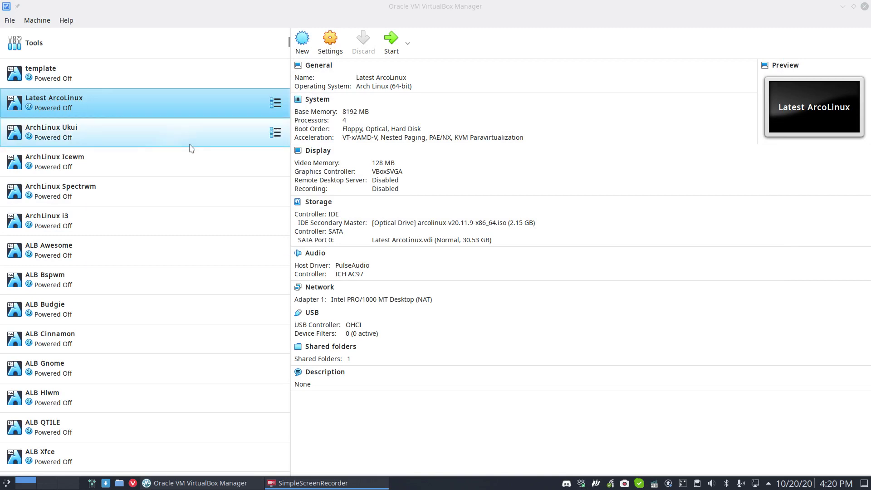
pyautogui.scroll(-1, 191, 197)
pyautogui.scroll(1, 165, 208)
pyautogui.doubleClick(163, 107)
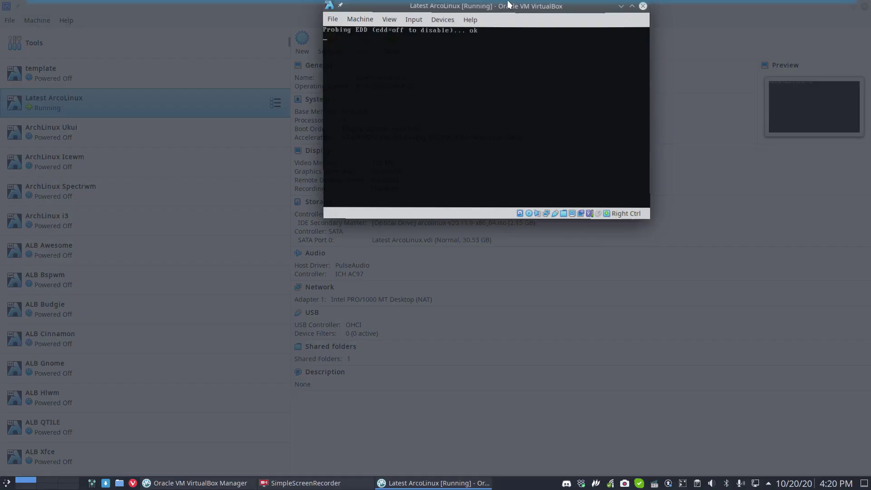
pyautogui.doubleClick(507, 5)
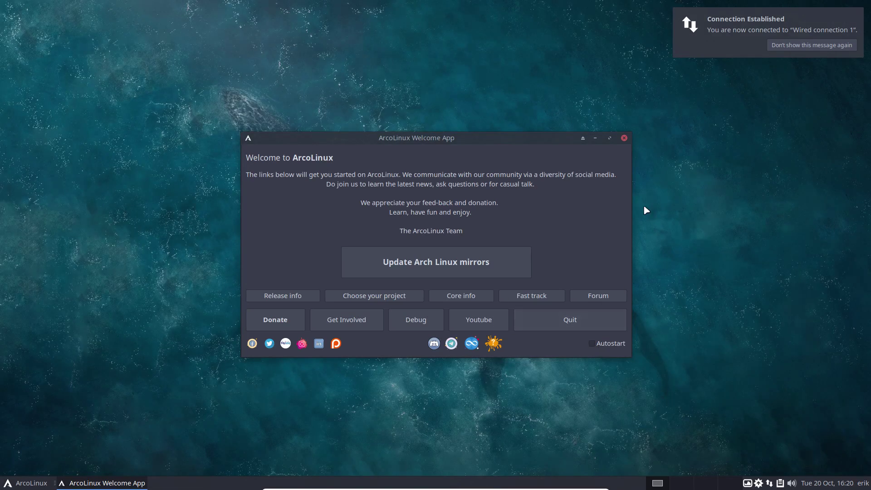
# Close the ArcoLinux Welcome App after the desktop boots
pyautogui.click(624, 138)
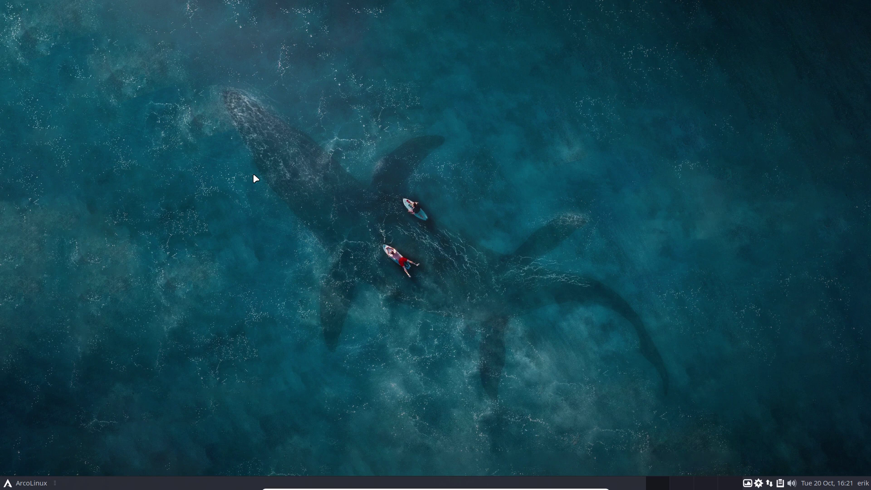
# Log out, choose the Openbox session, and sign back in with the password
pyautogui.click(27, 483)
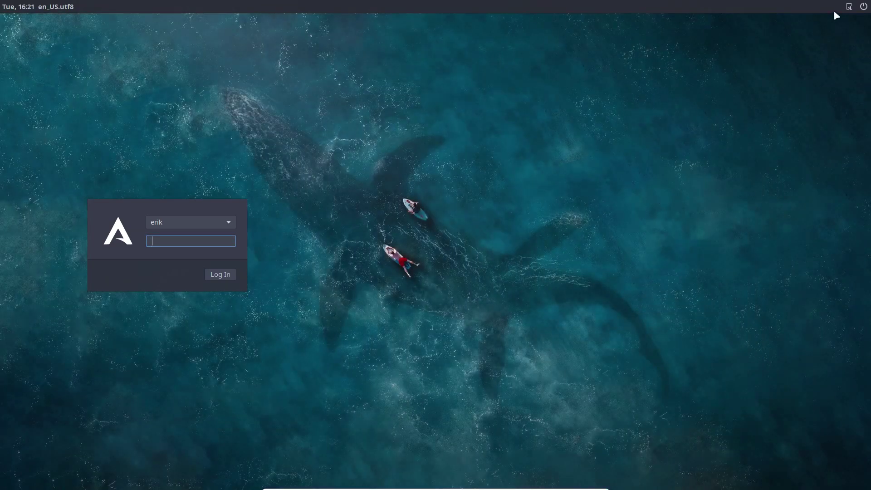
pyautogui.click(849, 7)
pyautogui.click(814, 20)
pyautogui.write('***')
pyautogui.press('Return')
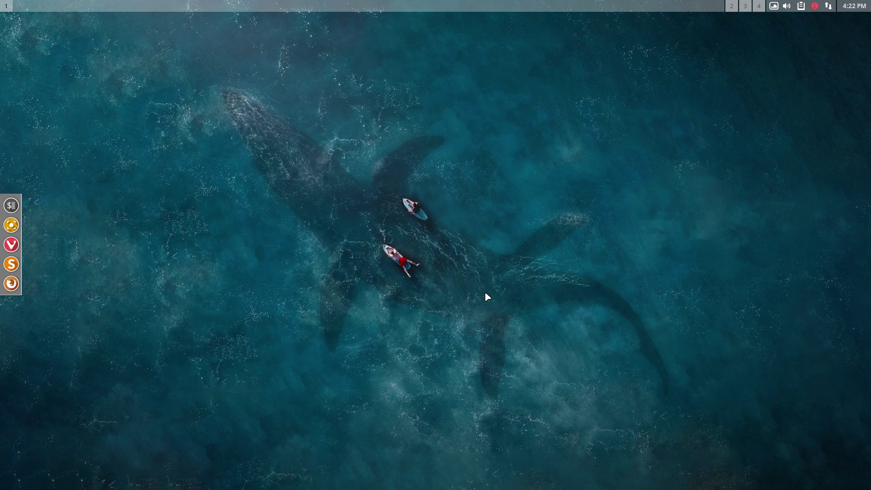
# Launch Tint2 GUI from the desktop menu's Preferences
pyautogui.rightClick(333, 234)
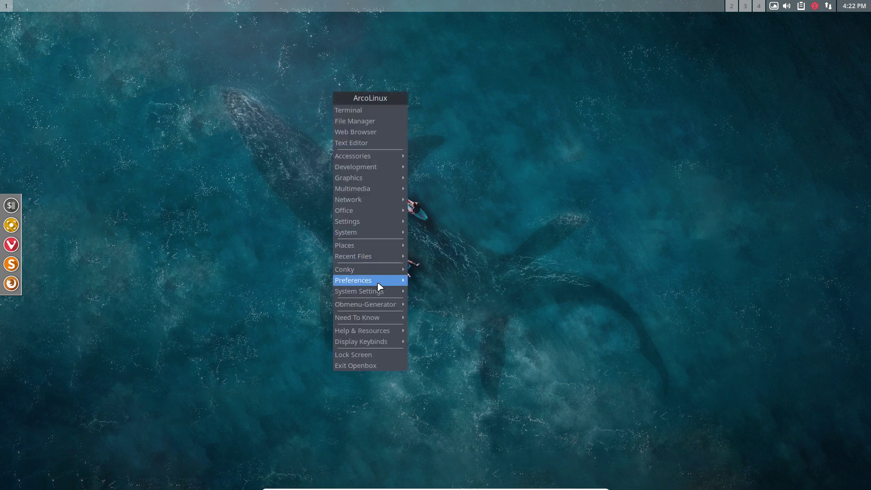
pyautogui.moveTo(354, 280)
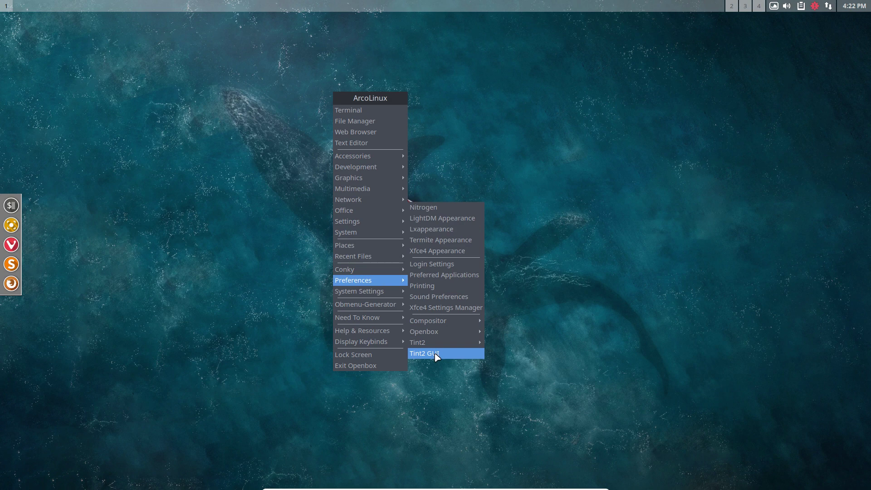
pyautogui.click(435, 355)
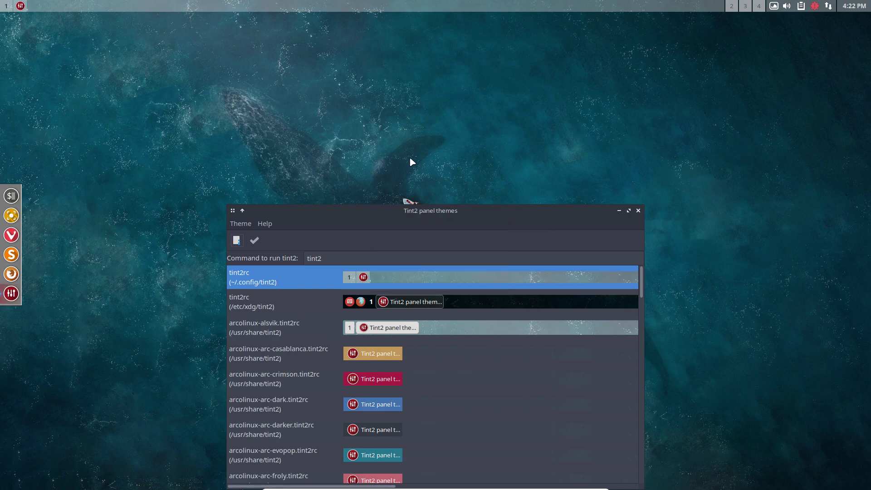
# Open properties of ~/.config/tint2 tint2rc on the Clock page
pyautogui.moveTo(320, 221); pyautogui.dragTo(255, 106)
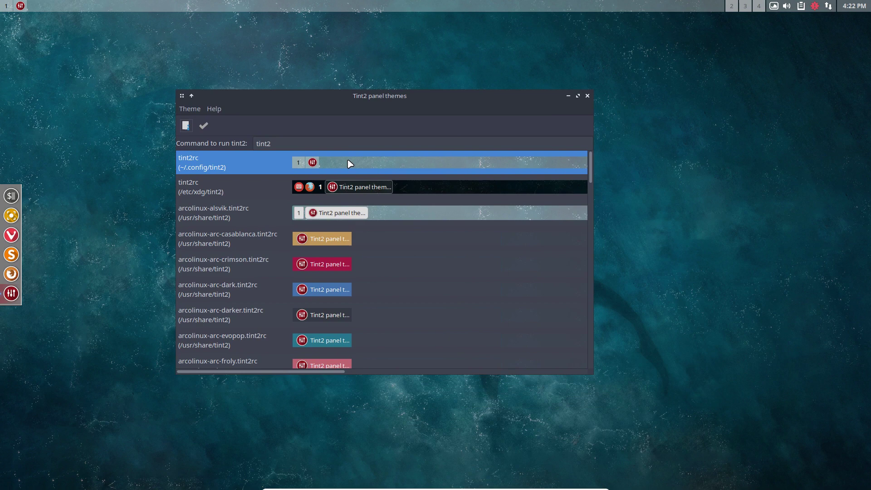
pyautogui.doubleClick(351, 164)
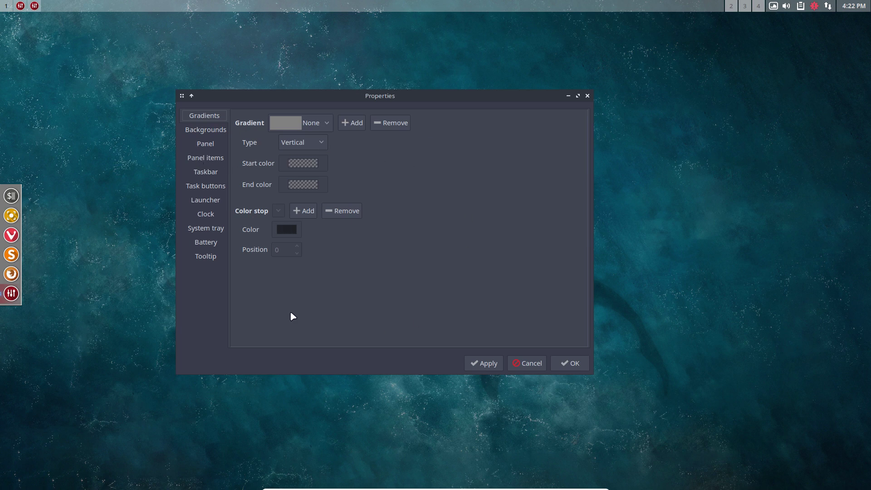
pyautogui.click(215, 222)
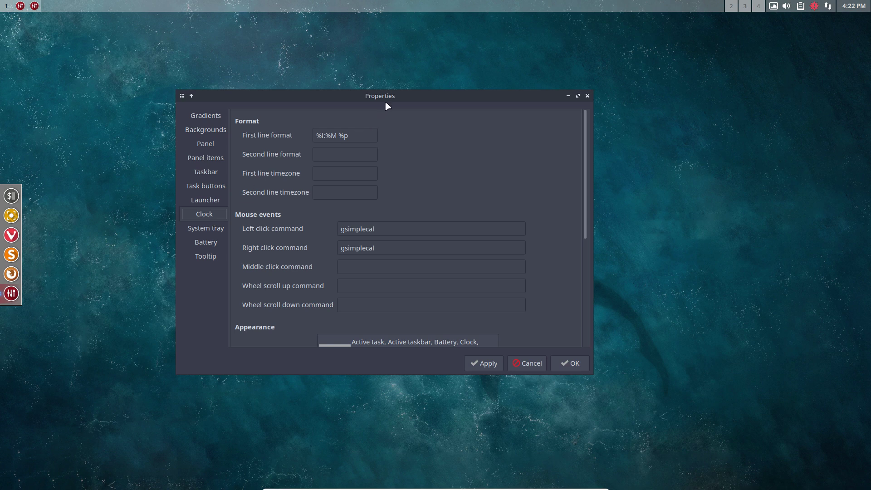
pyautogui.moveTo(384, 100); pyautogui.dragTo(287, 67)
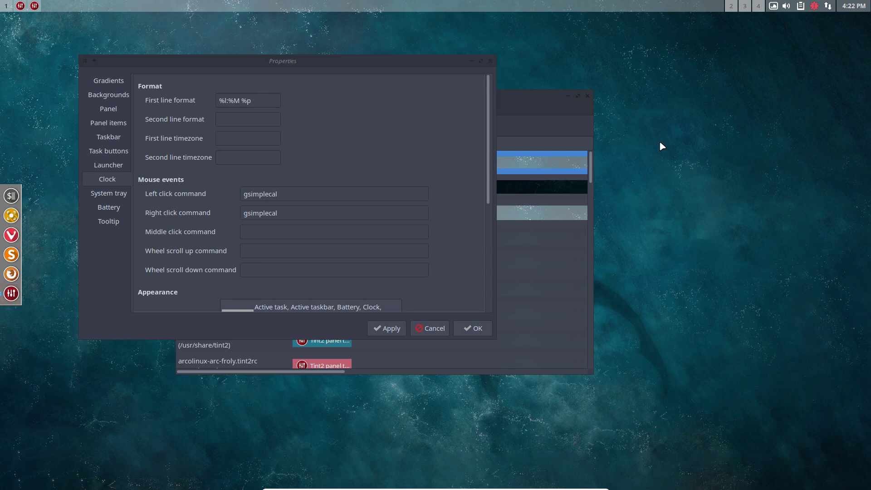
# Open a terminal with the date manual page beside the Tint2 properties
pyautogui.press('super+Return')
pyautogui.write('man date')
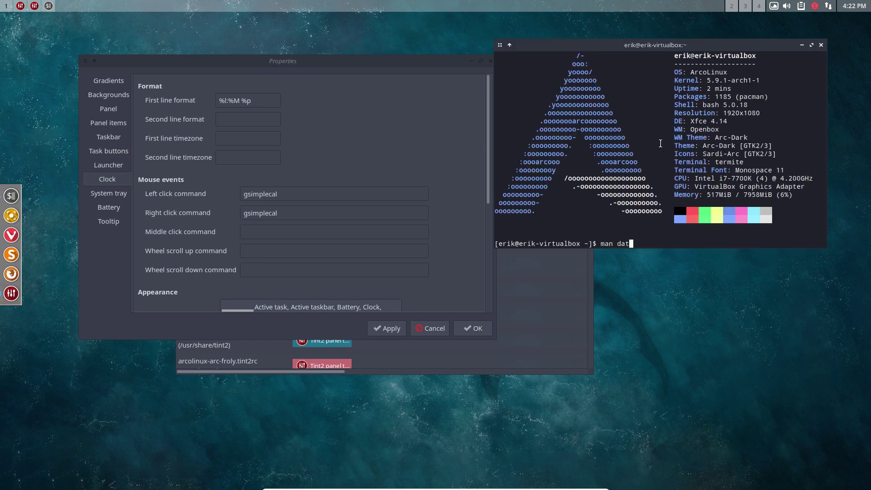
pyautogui.press('Return')
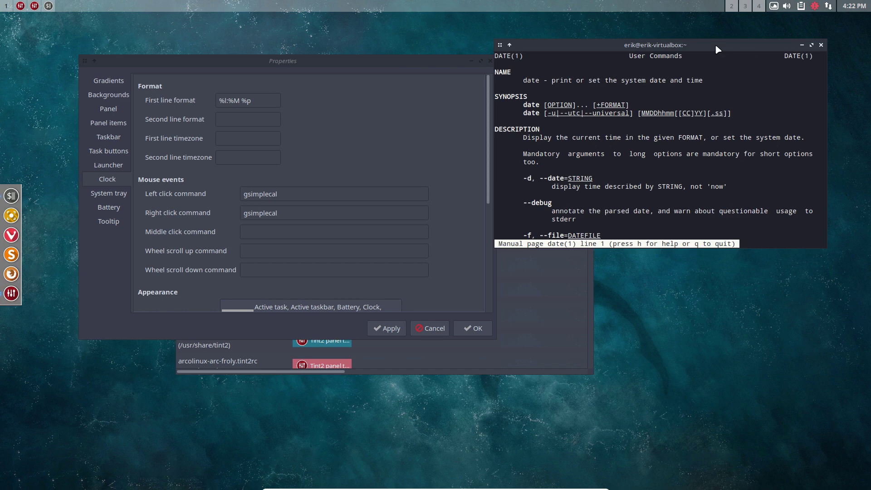
pyautogui.moveTo(714, 44); pyautogui.dragTo(736, 83)
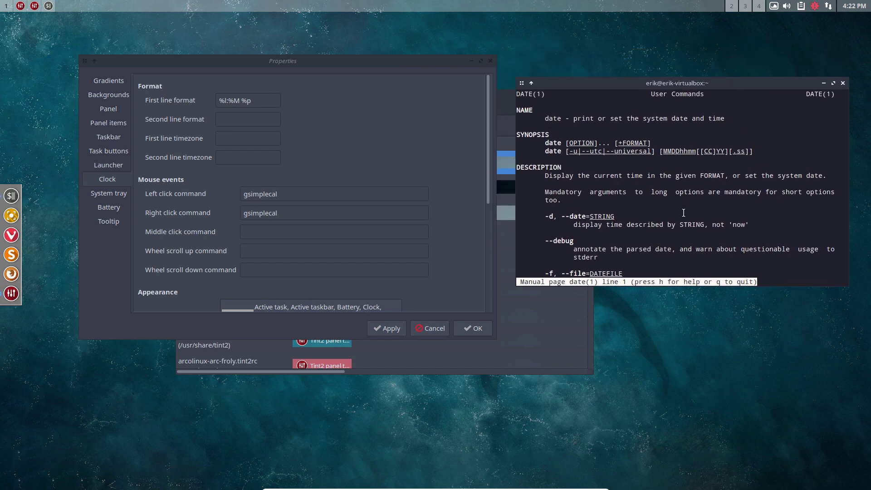
pyautogui.scroll(-2, 683, 212)
pyautogui.scroll(-2, 683, 213)
pyautogui.scroll(-1, 682, 212)
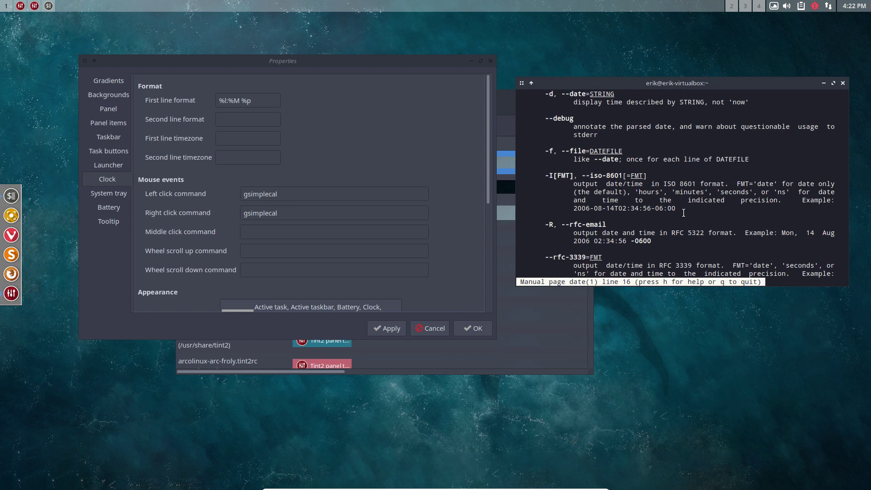
pyautogui.scroll(-4, 683, 213)
pyautogui.scroll(-2, 682, 212)
pyautogui.scroll(-2, 684, 213)
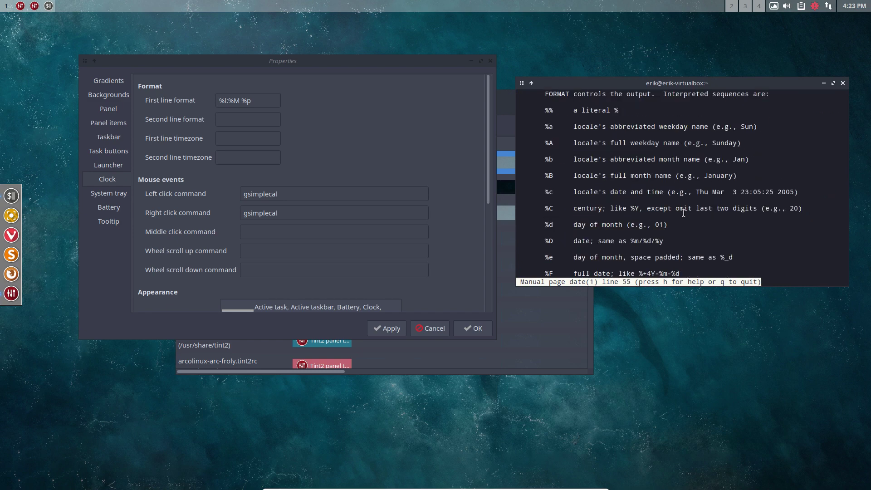
pyautogui.scroll(-2, 682, 212)
pyautogui.scroll(-1, 683, 212)
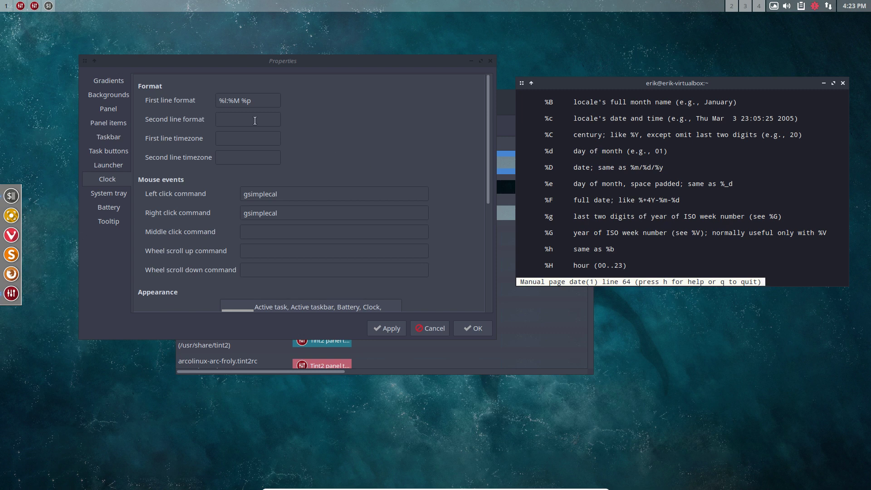
# Append %d to the clock format and apply, then change it to %D and apply
pyautogui.click(262, 101)
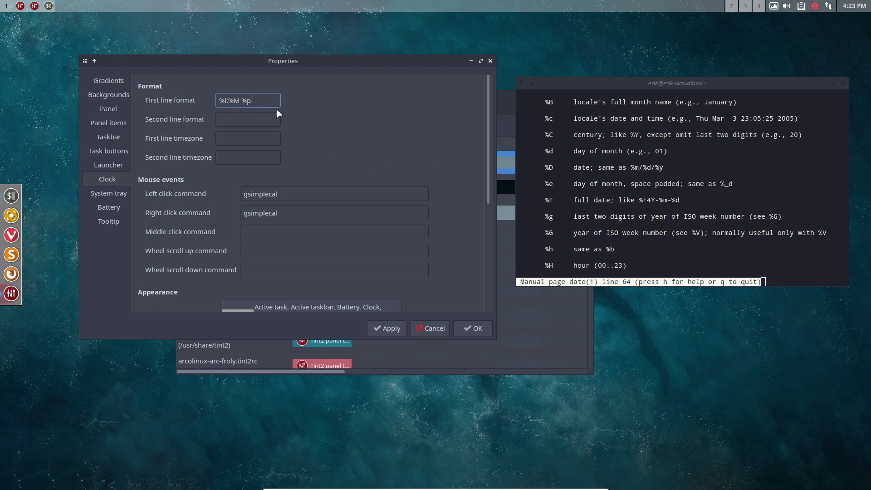
pyautogui.write('%')
pyautogui.write('d')
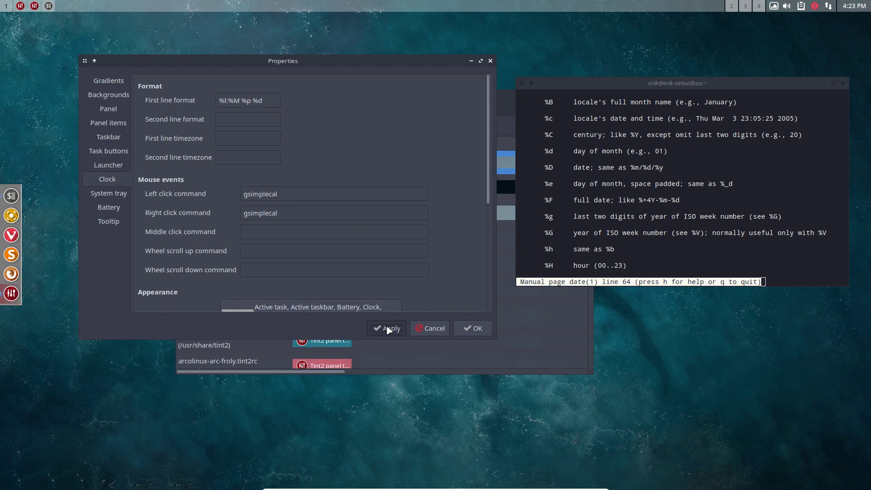
pyautogui.click(387, 328)
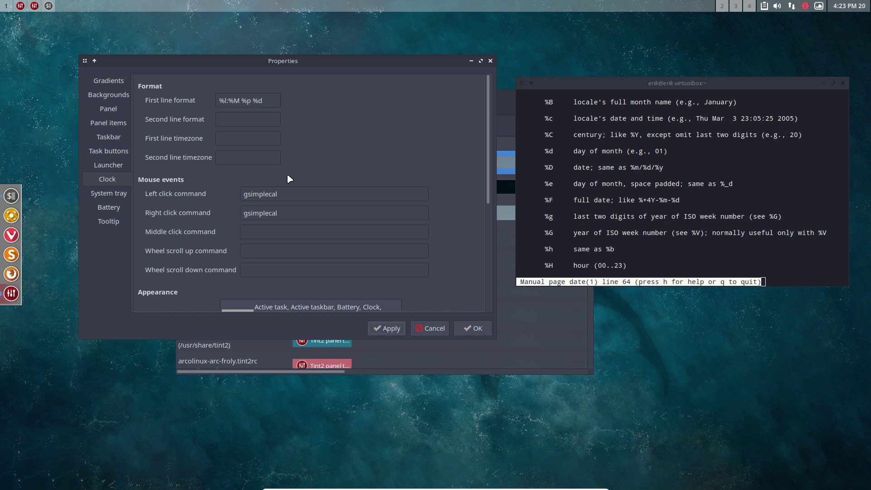
pyautogui.click(263, 99)
pyautogui.press('BackSpace')
pyautogui.write('D')
pyautogui.click(387, 328)
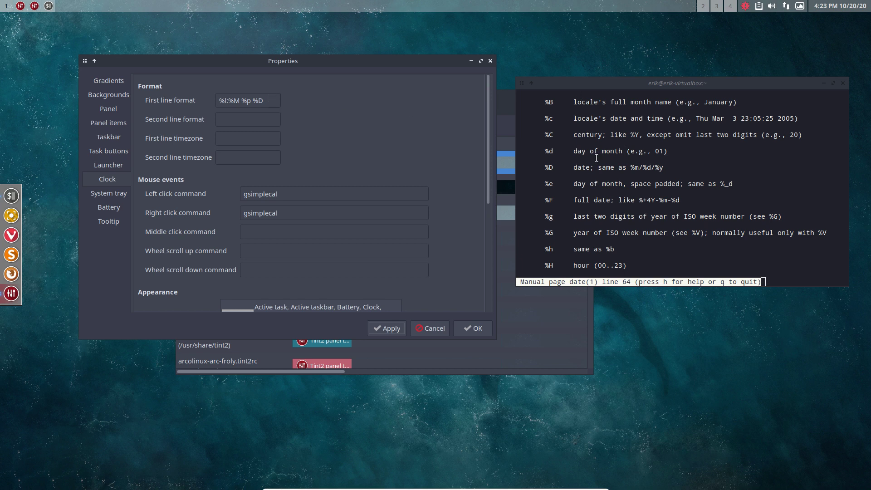
pyautogui.scroll(-3, 597, 157)
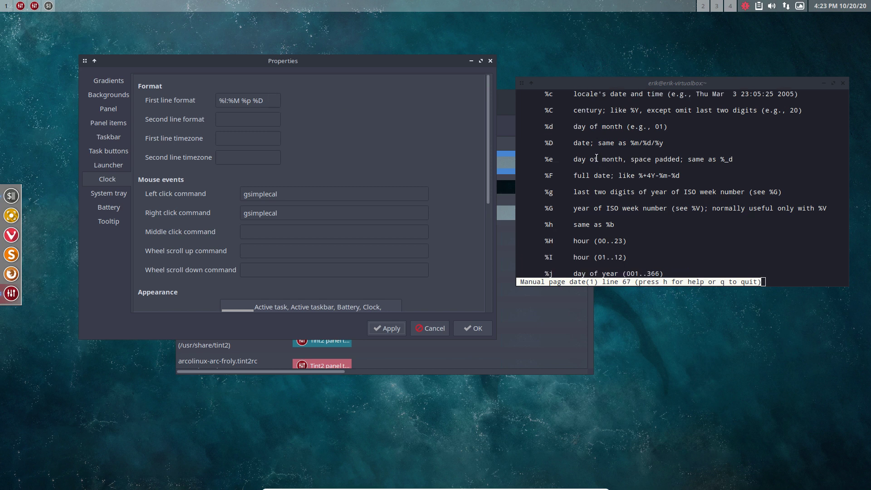
pyautogui.scroll(-3, 597, 157)
pyautogui.scroll(-3, 597, 157)
pyautogui.scroll(-3, 597, 157)
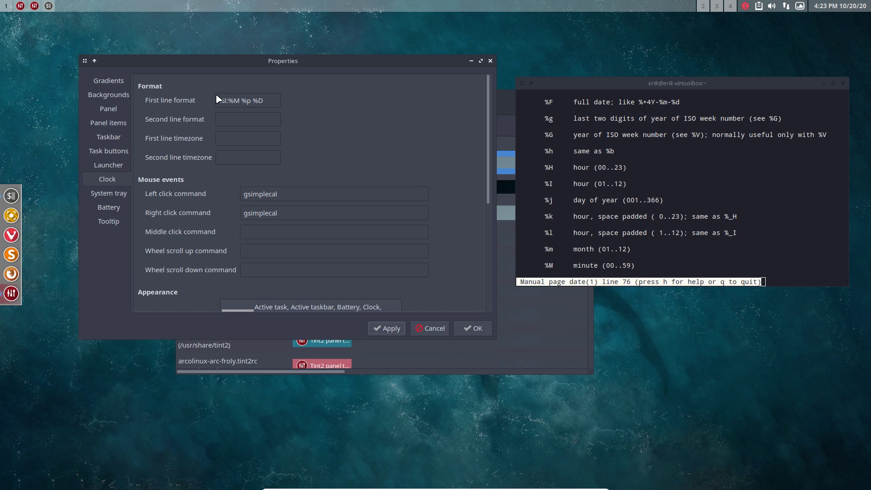
# Replace %l with %H in the clock's first line format and apply it
pyautogui.click(228, 101)
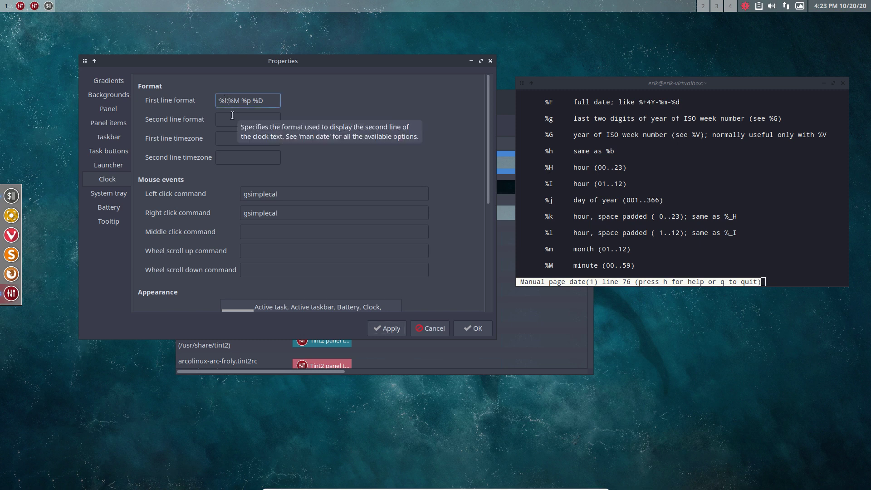
pyautogui.press('BackSpace')
pyautogui.write('H')
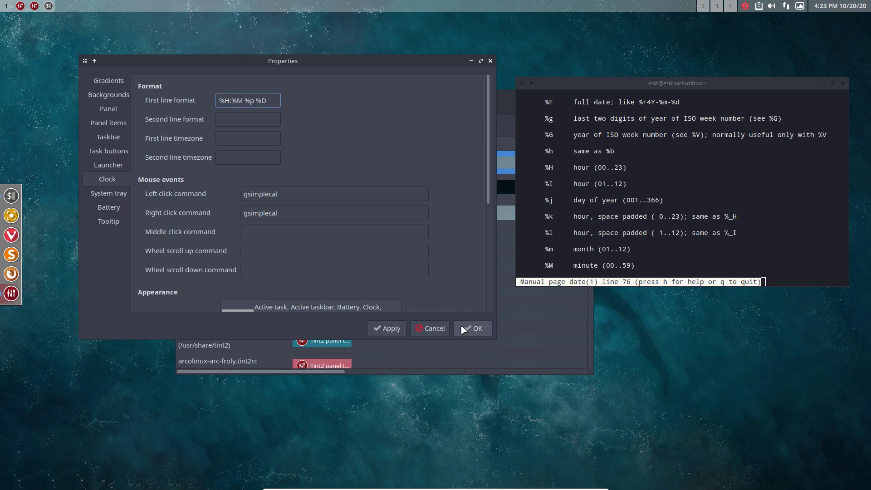
pyautogui.click(399, 329)
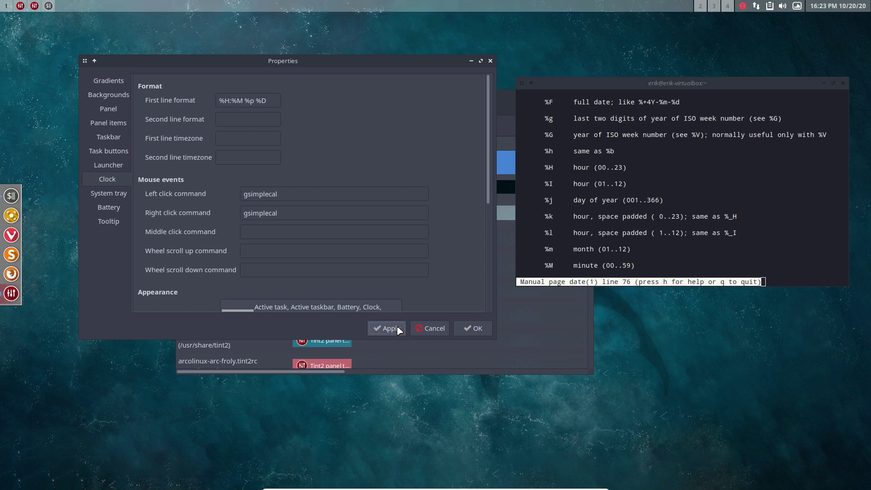